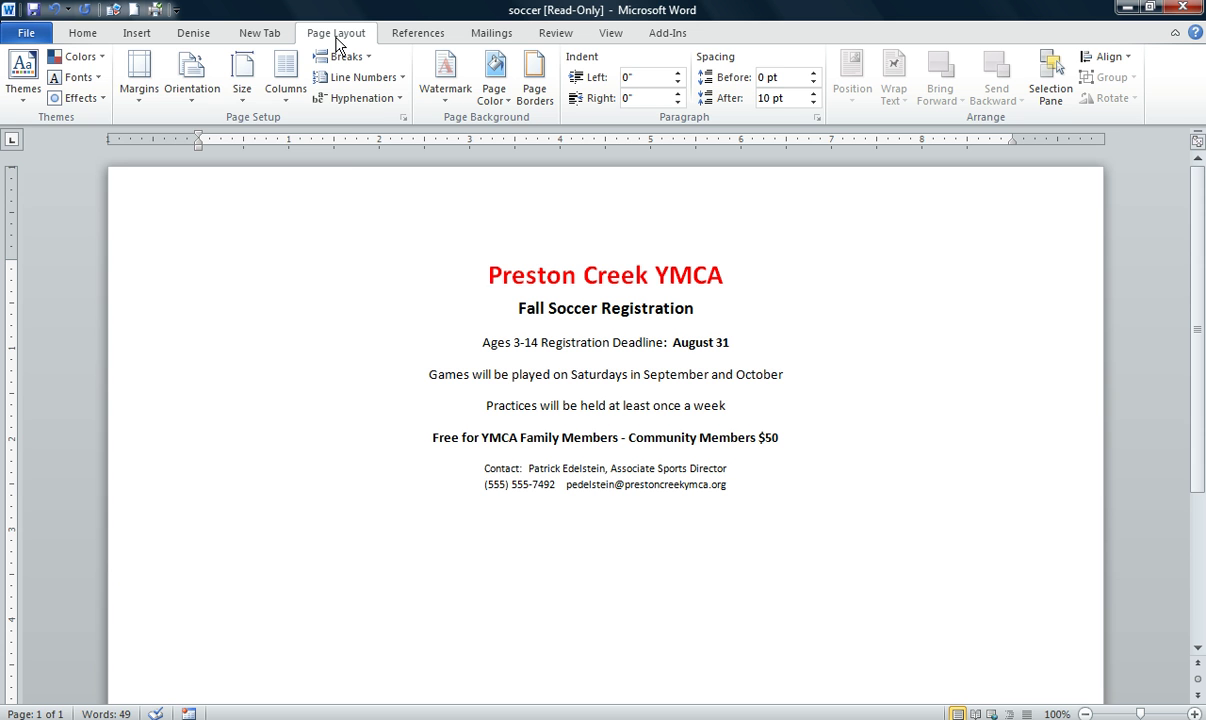
Step: Apply the Narrow 0.5-inch margin preset to the flyer
click(139, 90)
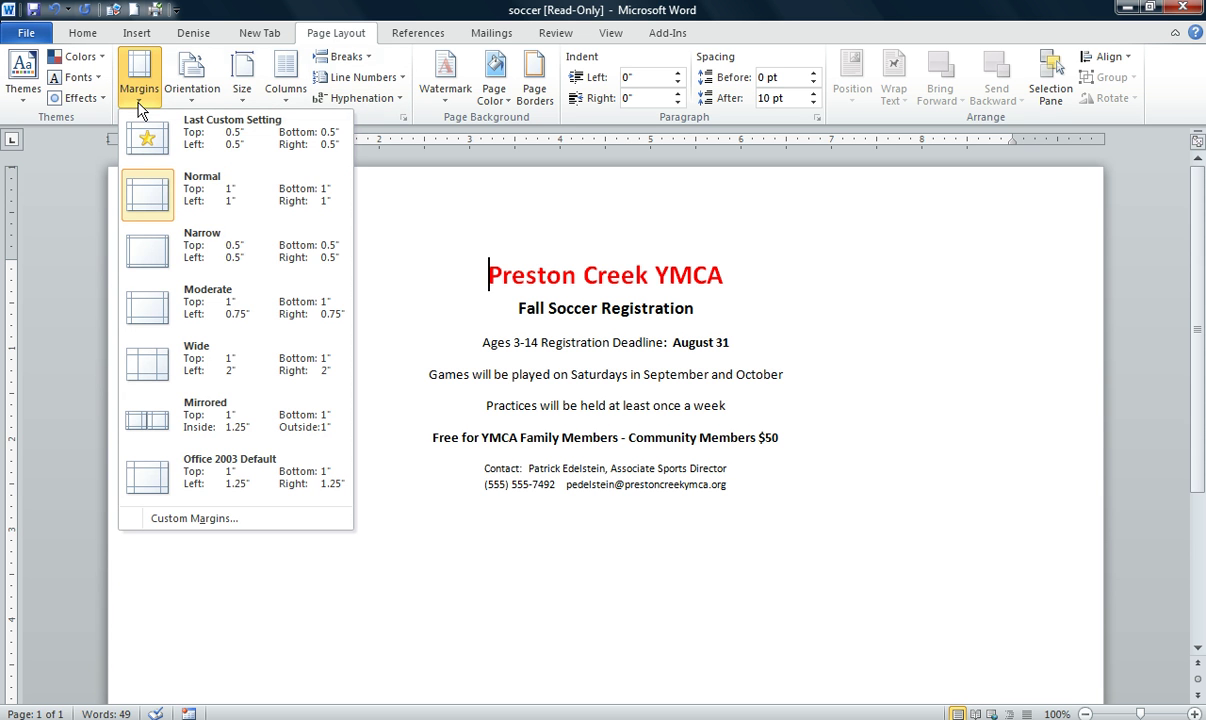
key(Down)
key(Down)
key(Return)
Step: Turn the page to landscape orientation and bring up the paper size list
key(Right)
key(Down)
key(Down)
key(Down)
key(Return)
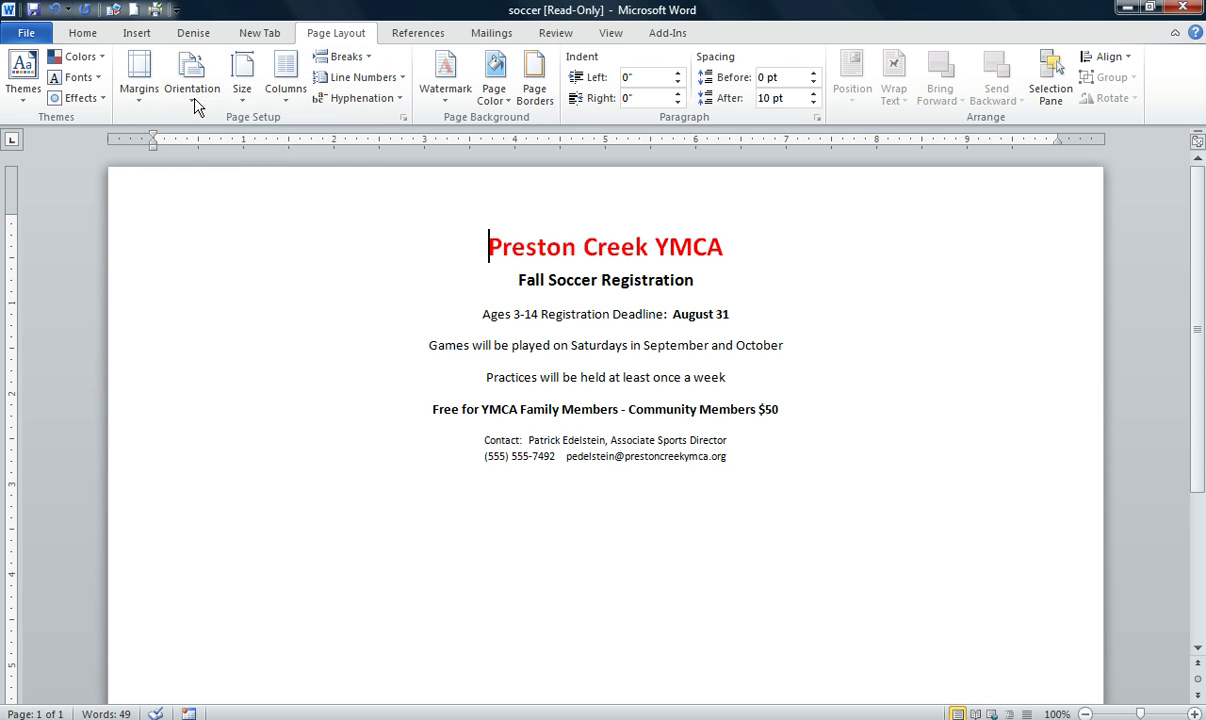
key(Right)
key(Down)
key(Down)
key(Down)
key(Down)
key(Down)
key(Down)
key(Down)
key(Down)
key(Down)
key(Down)
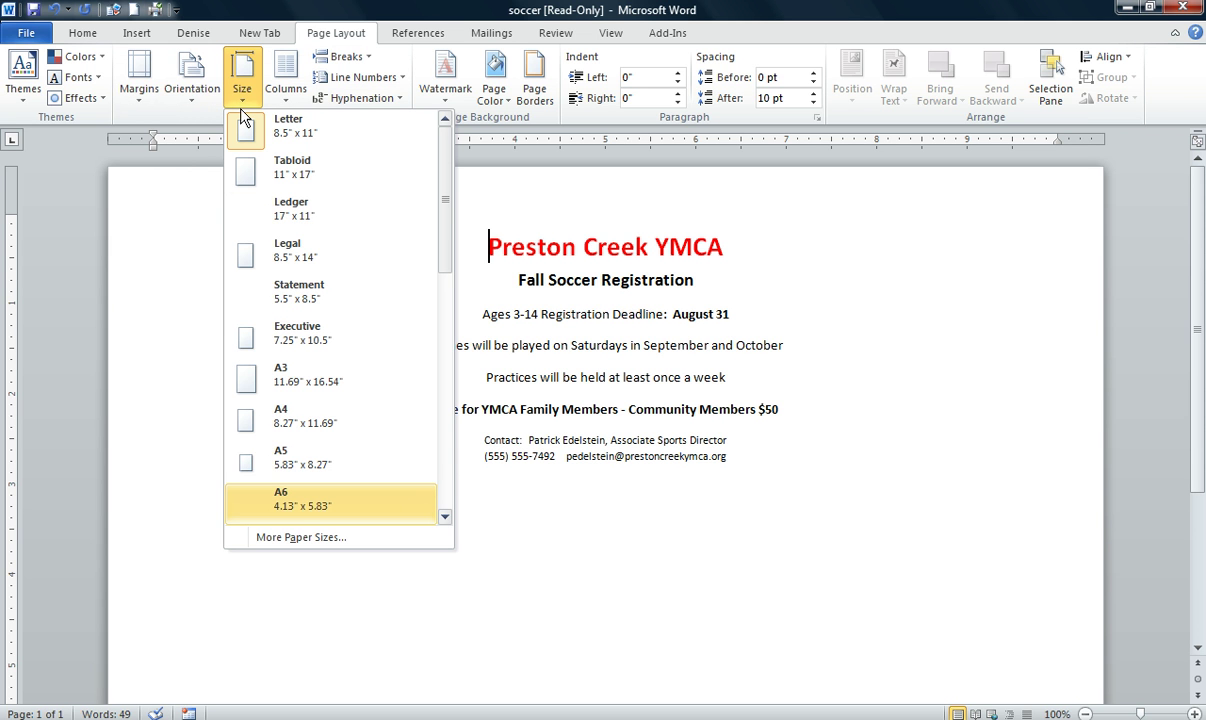
Step: Set the paper size to A6, then go to More Paper Sizes for a custom size
click(305, 511)
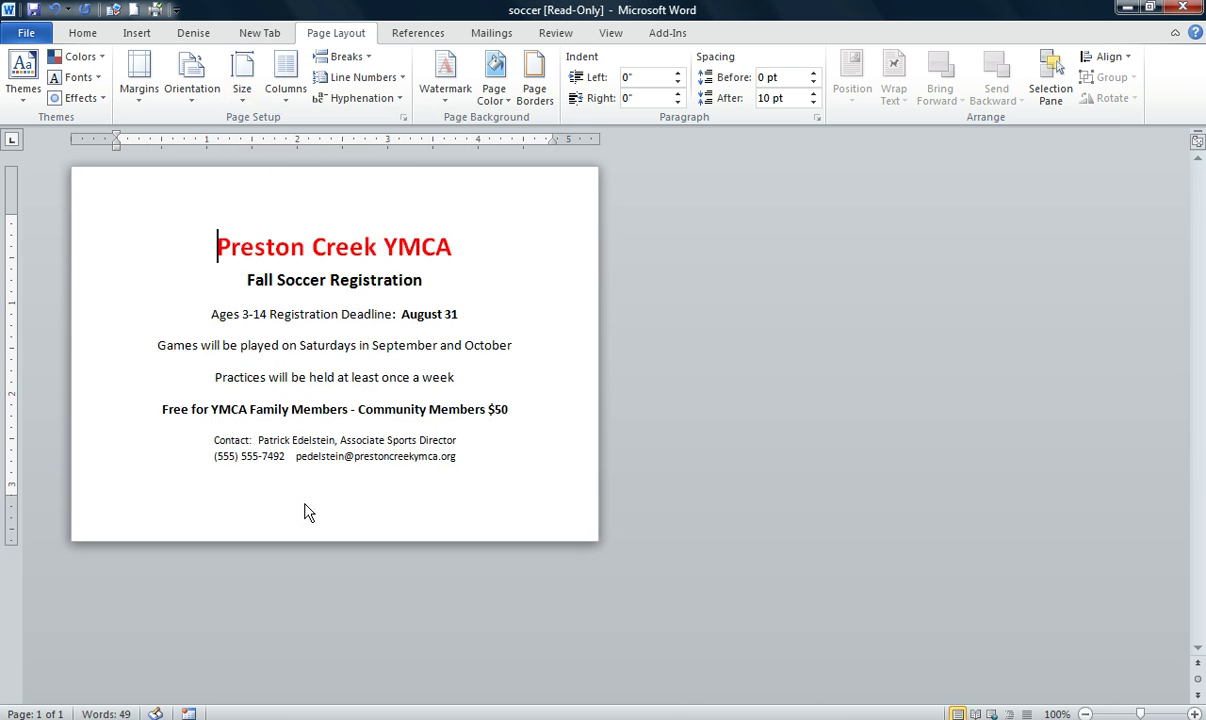
key(alt+p)
key(s)
key(z)
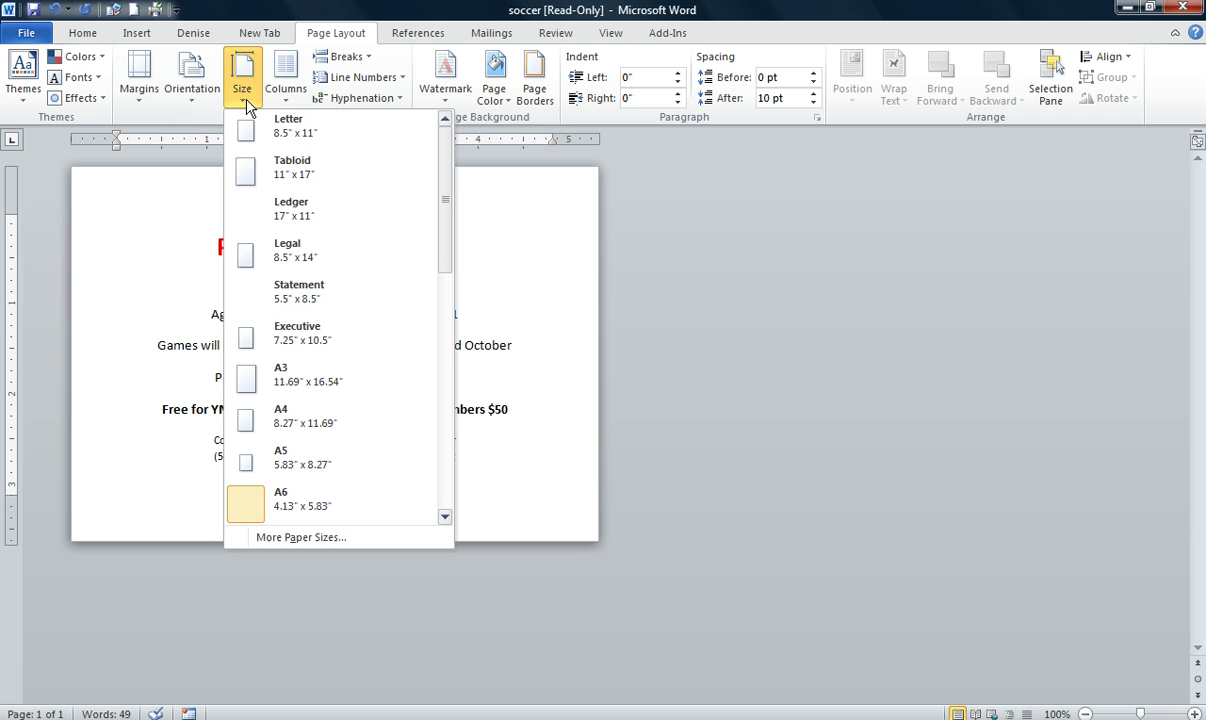
key(Return)
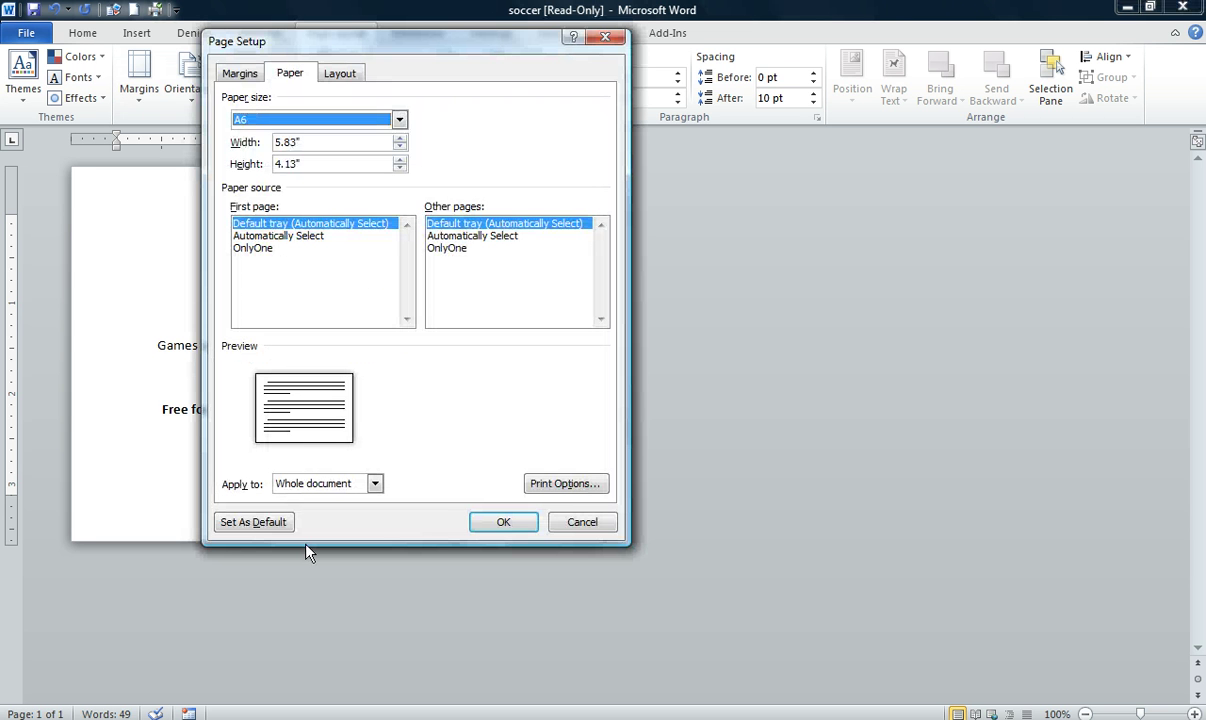
Step: Set a custom page width of 6 inches and height of 4 inches
click(399, 141)
click(399, 141)
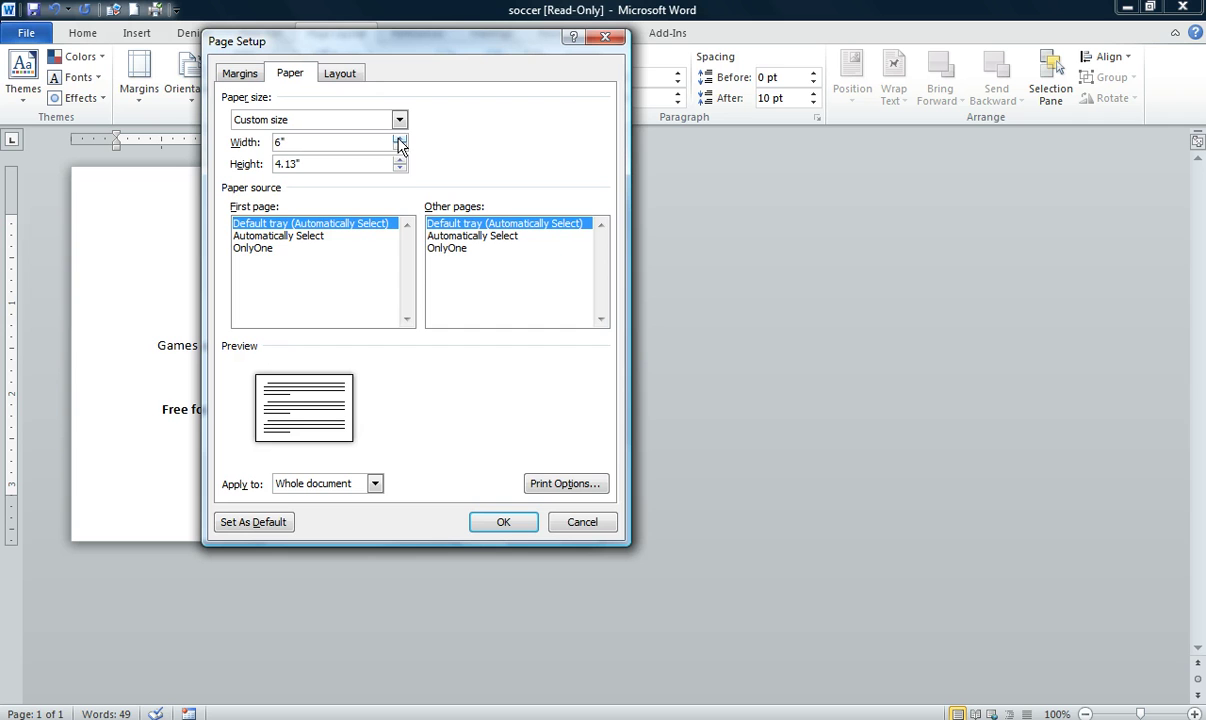
click(399, 168)
click(399, 168)
click(499, 521)
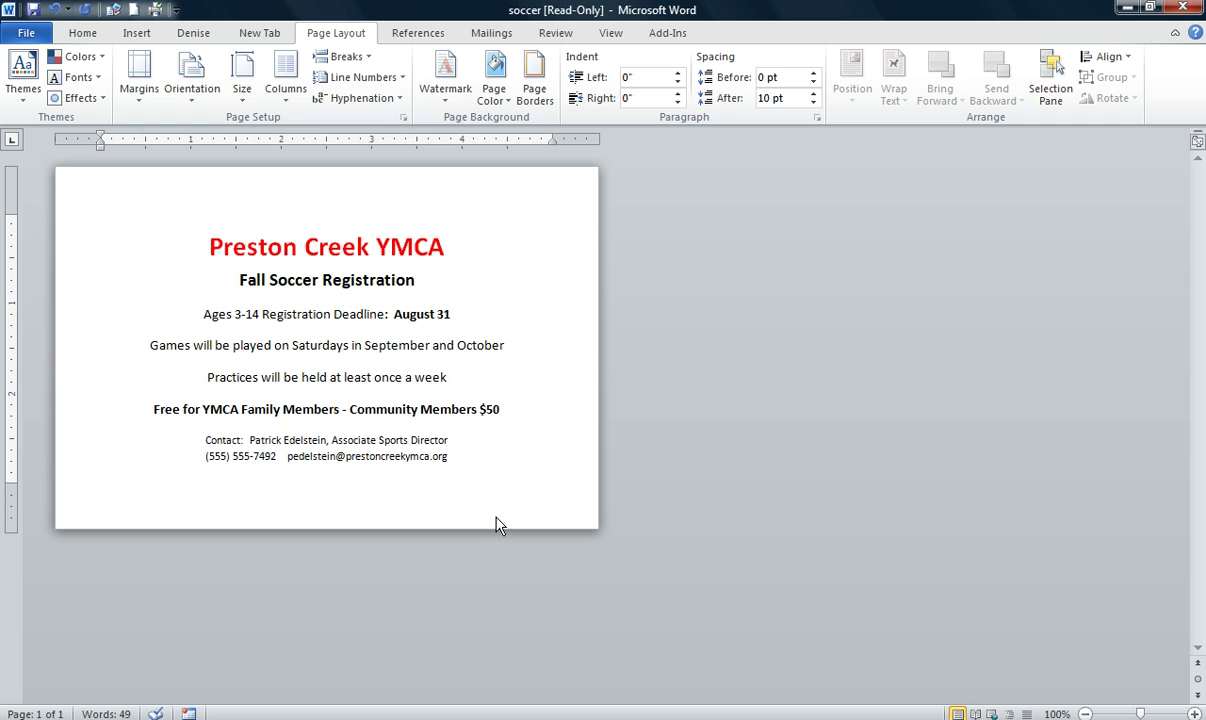
click(244, 100)
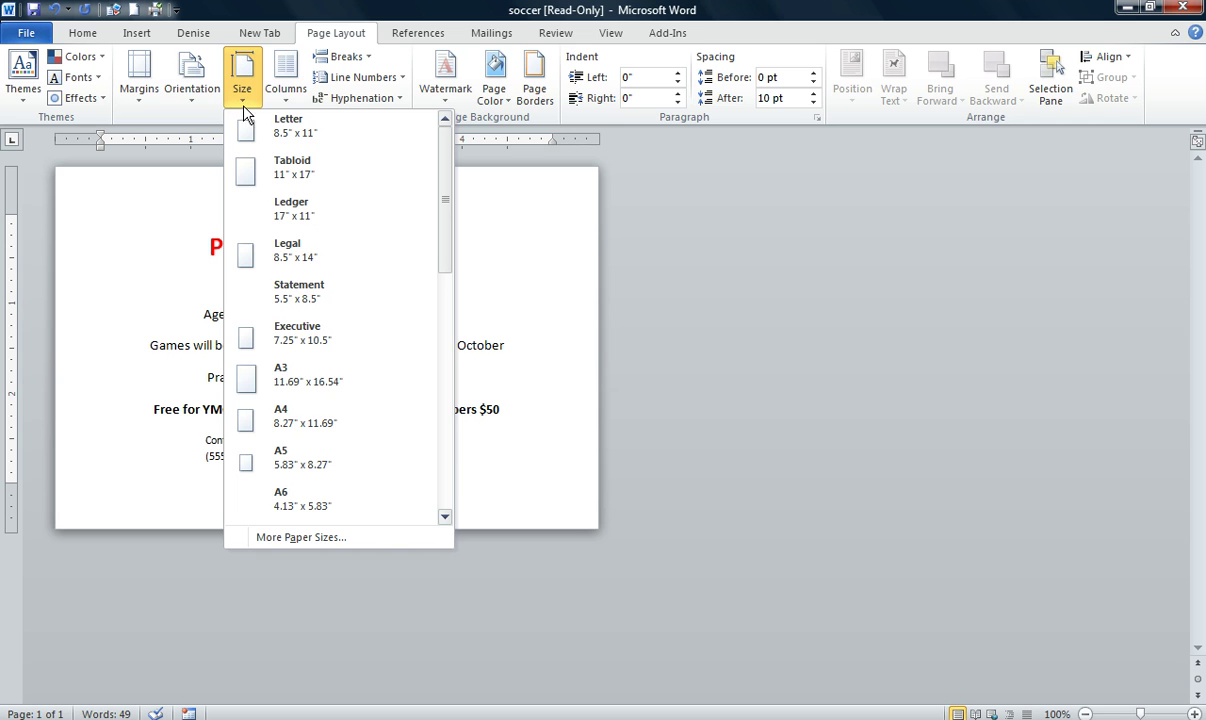
click(684, 486)
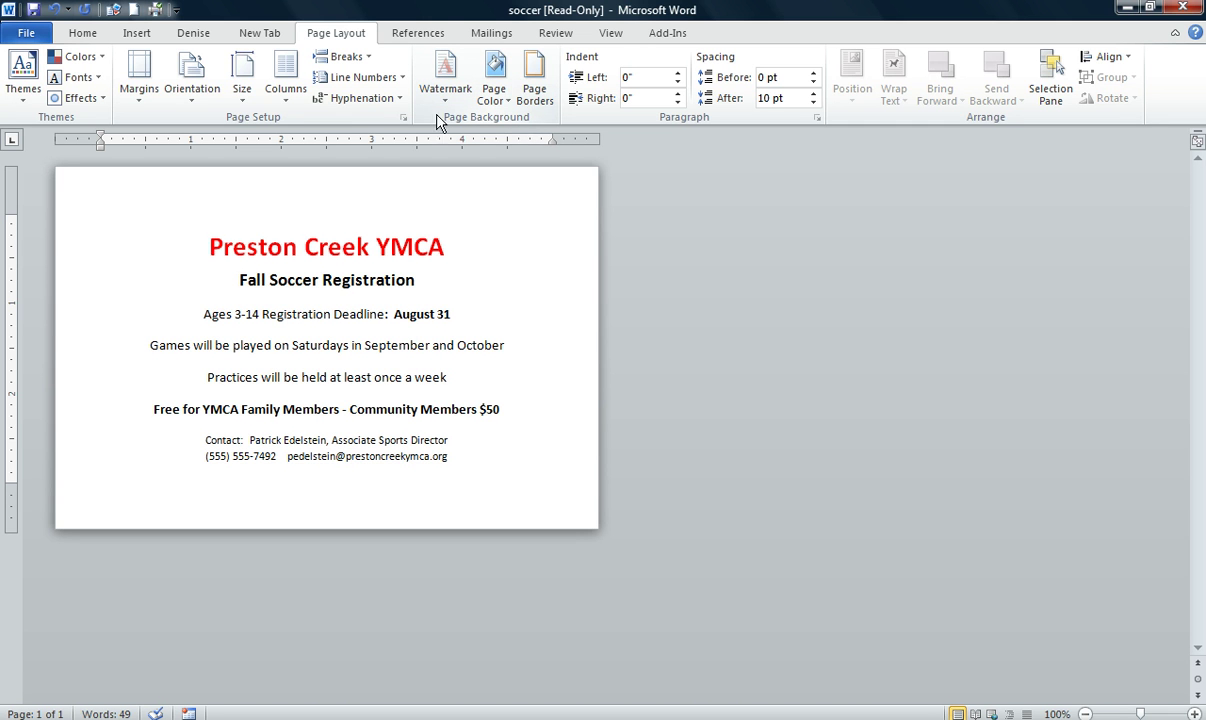
Step: Put a ¾ pt pink double-line box border around the whole page
click(538, 93)
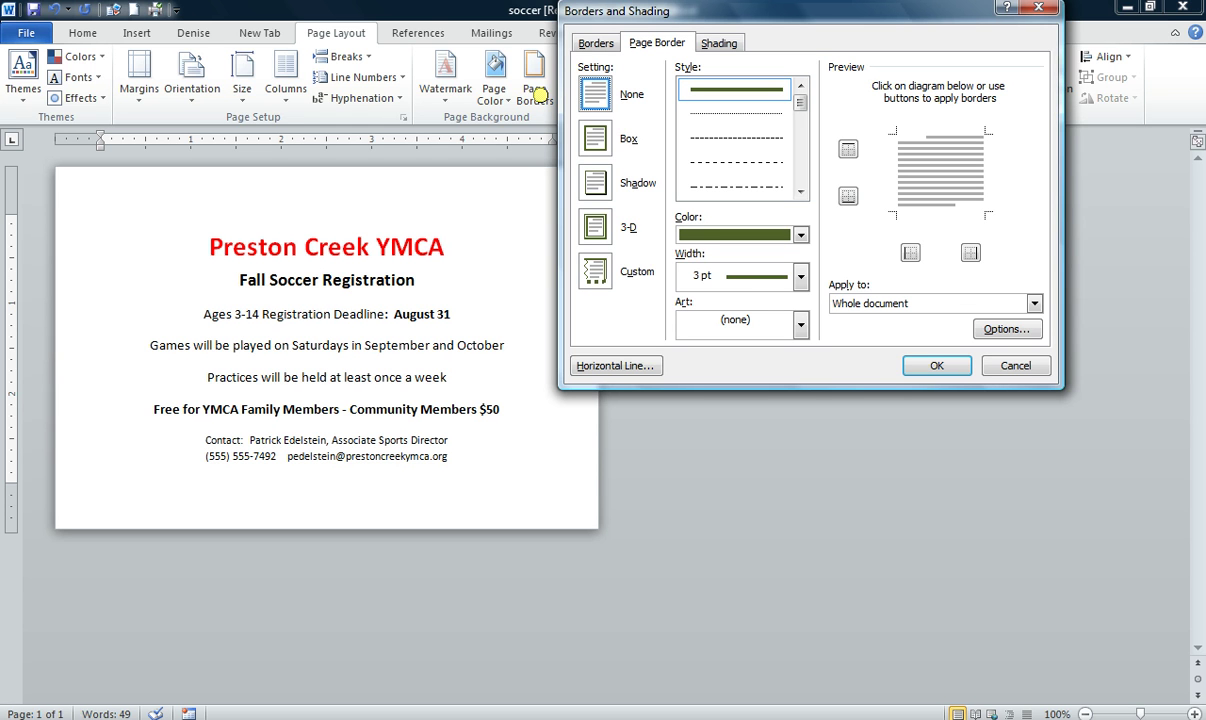
click(801, 277)
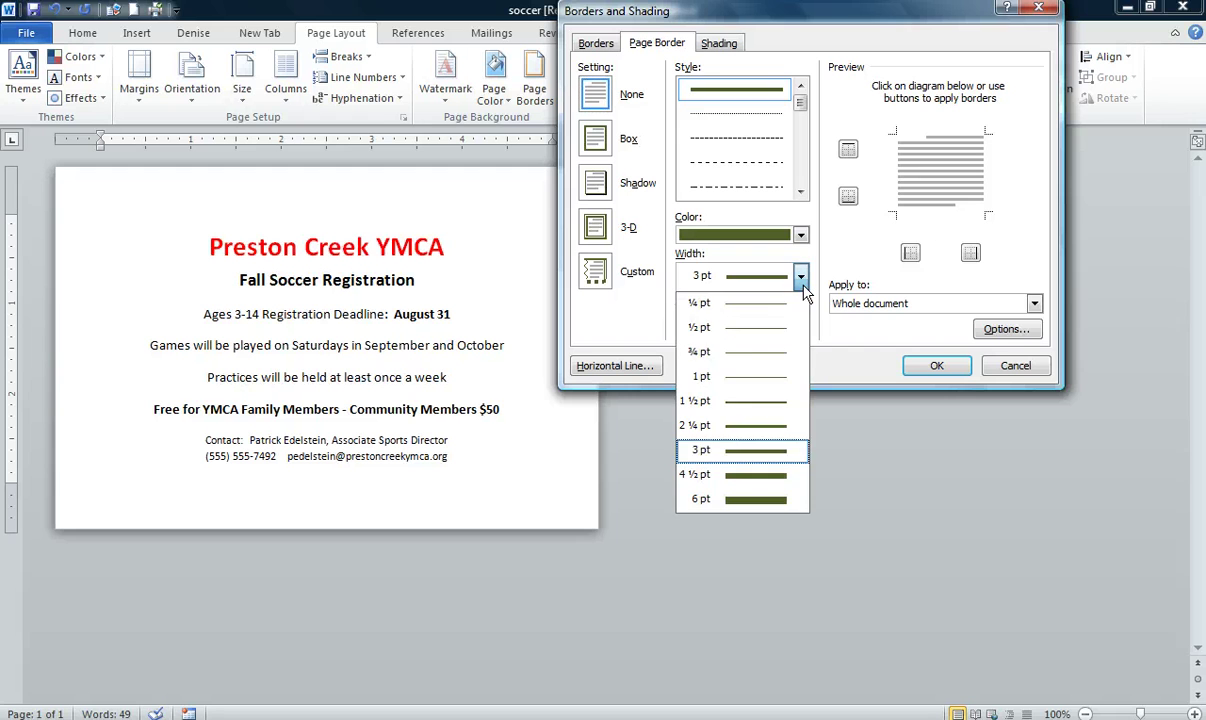
click(732, 358)
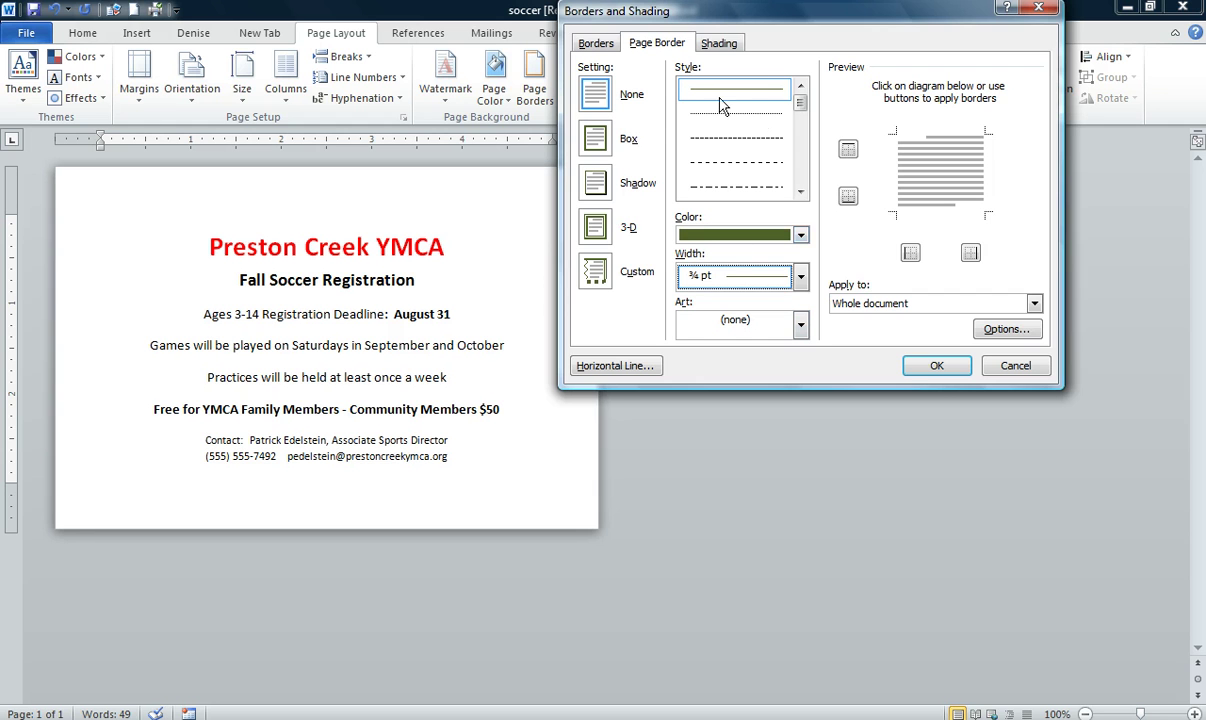
click(802, 192)
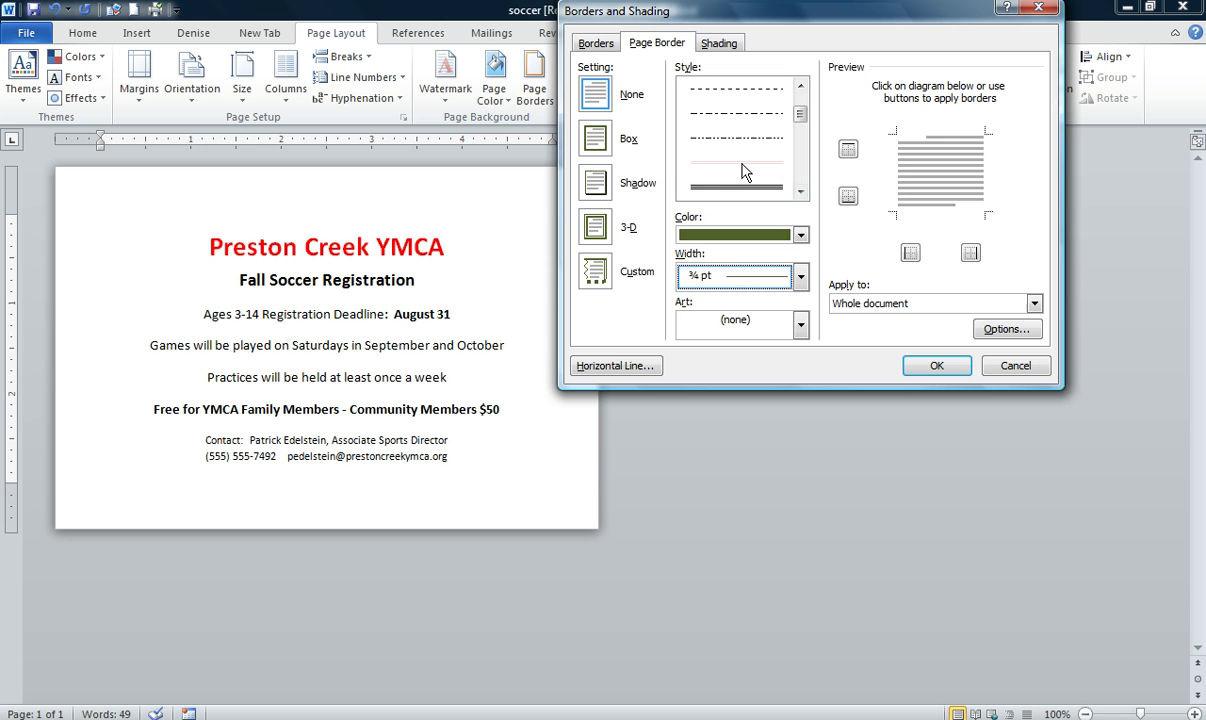
click(742, 165)
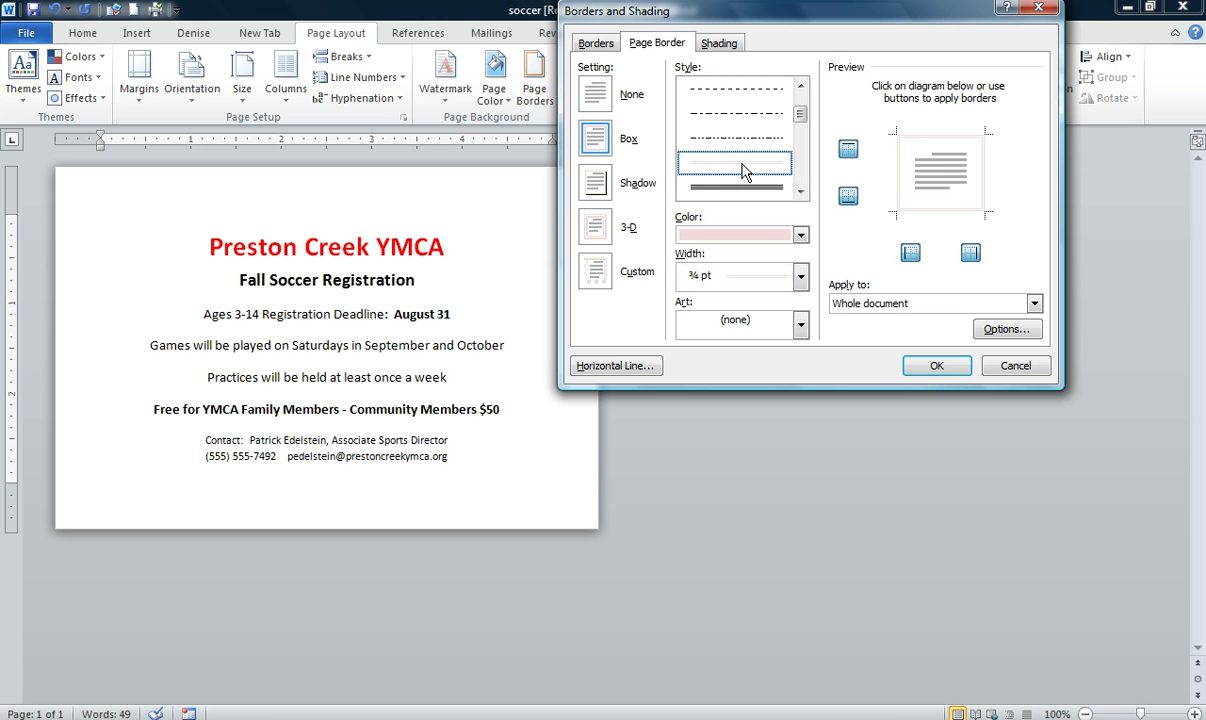
click(918, 368)
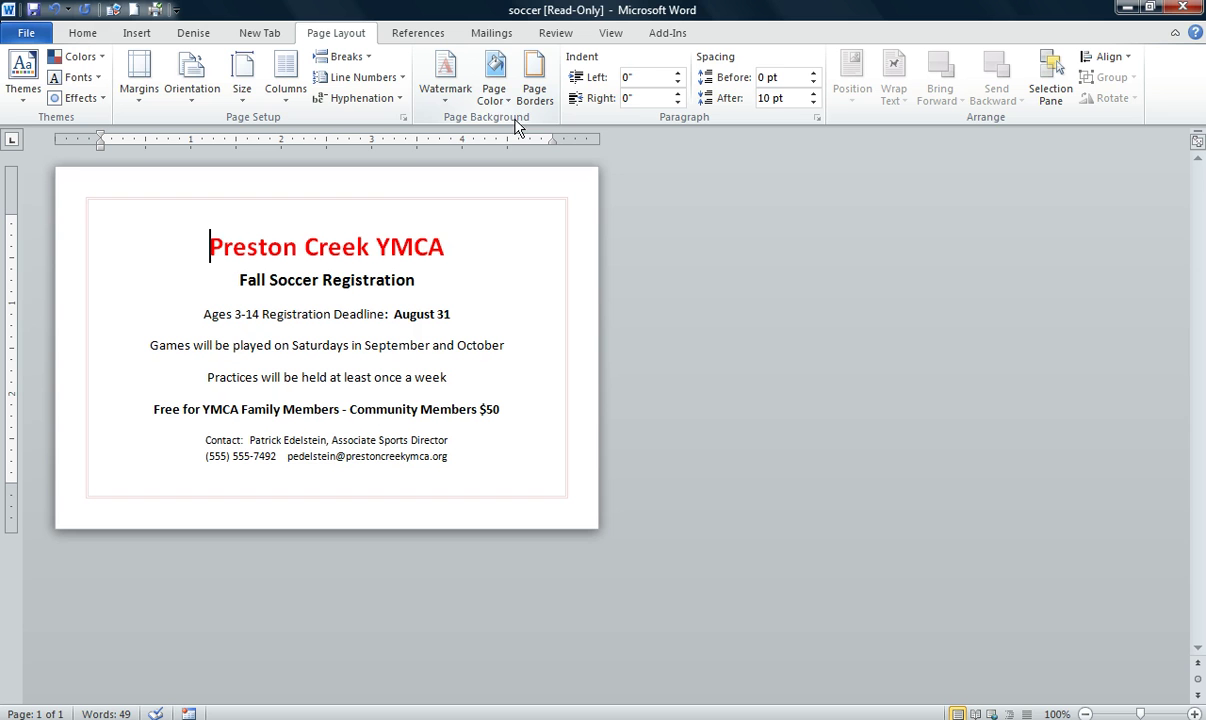
Step: Fill the page with a one-colour Red Accent 2 Lighter 80% gradient, Diagonal up
click(510, 103)
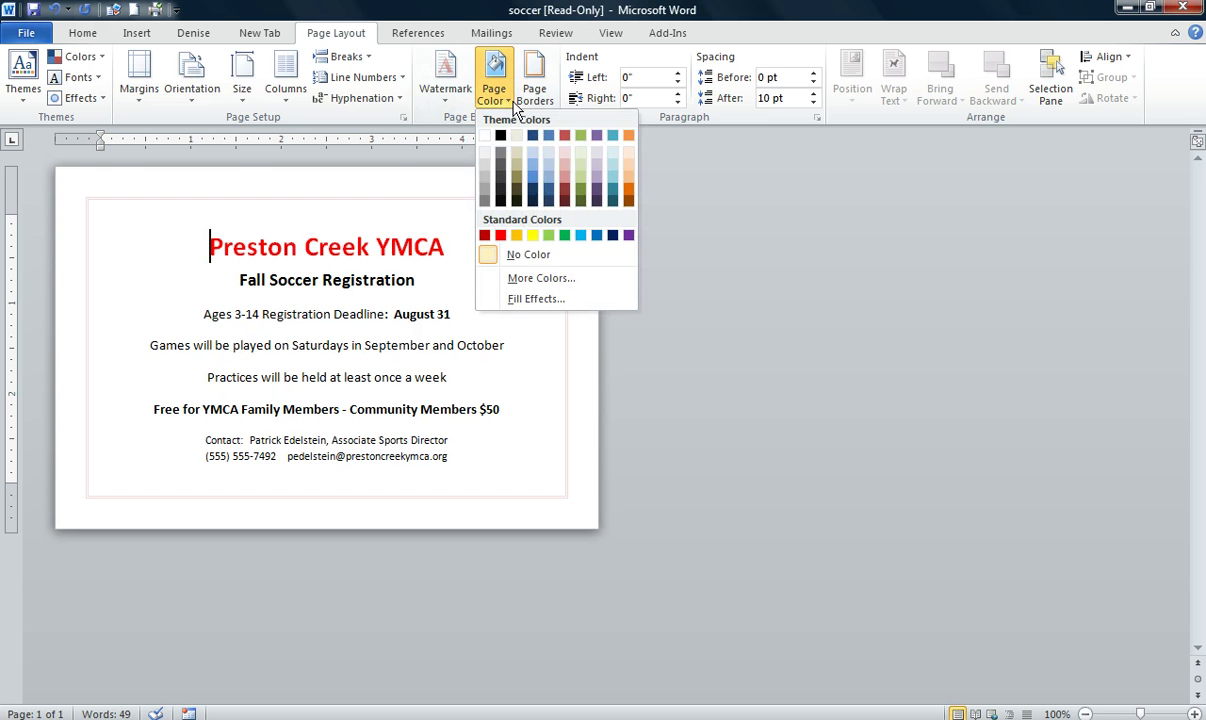
key(Up)
click(540, 298)
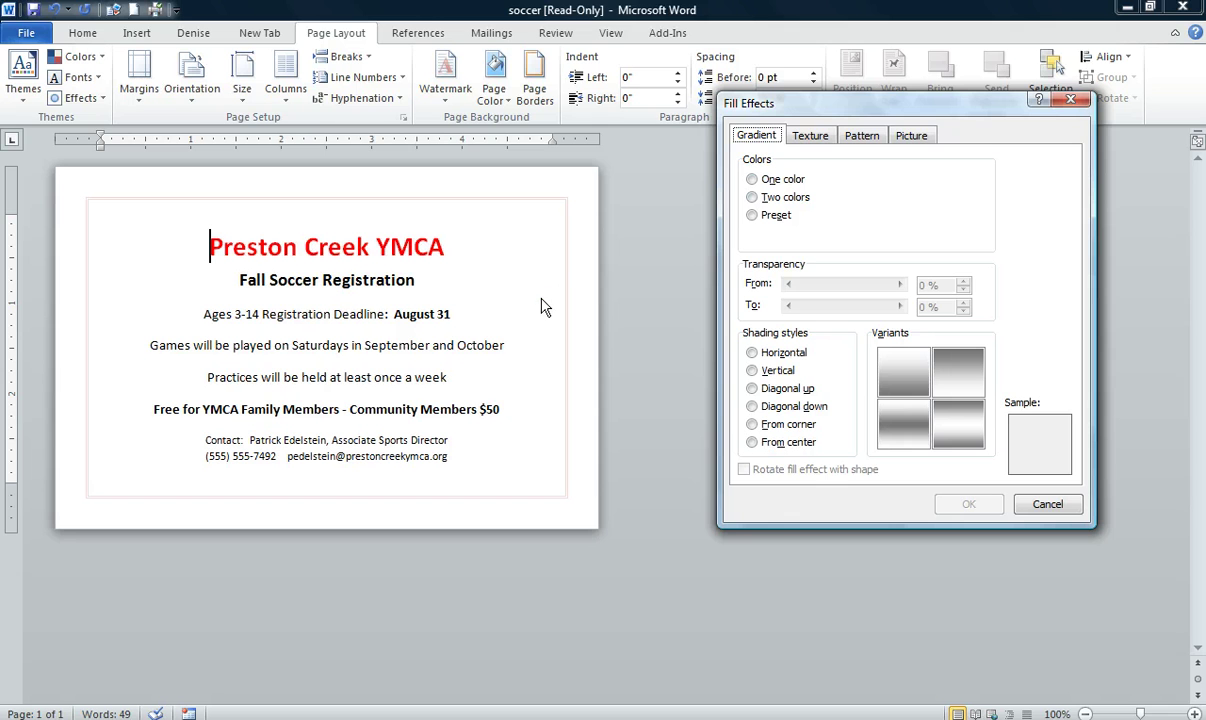
click(752, 180)
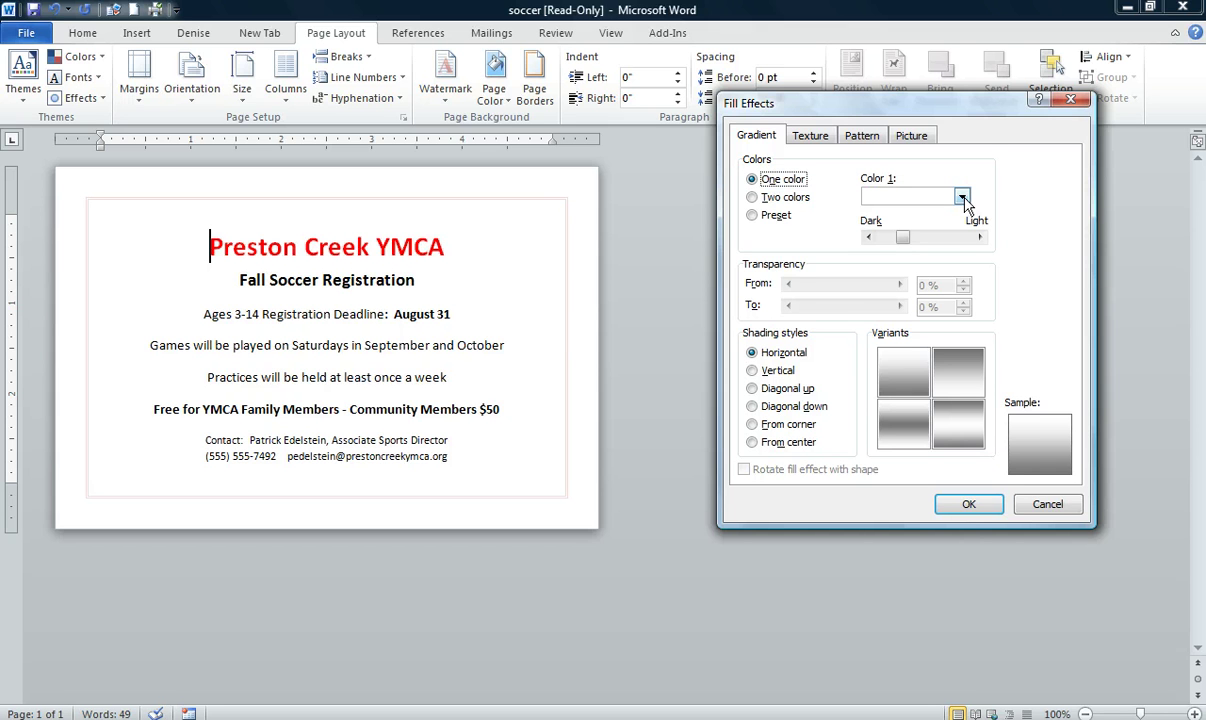
click(961, 198)
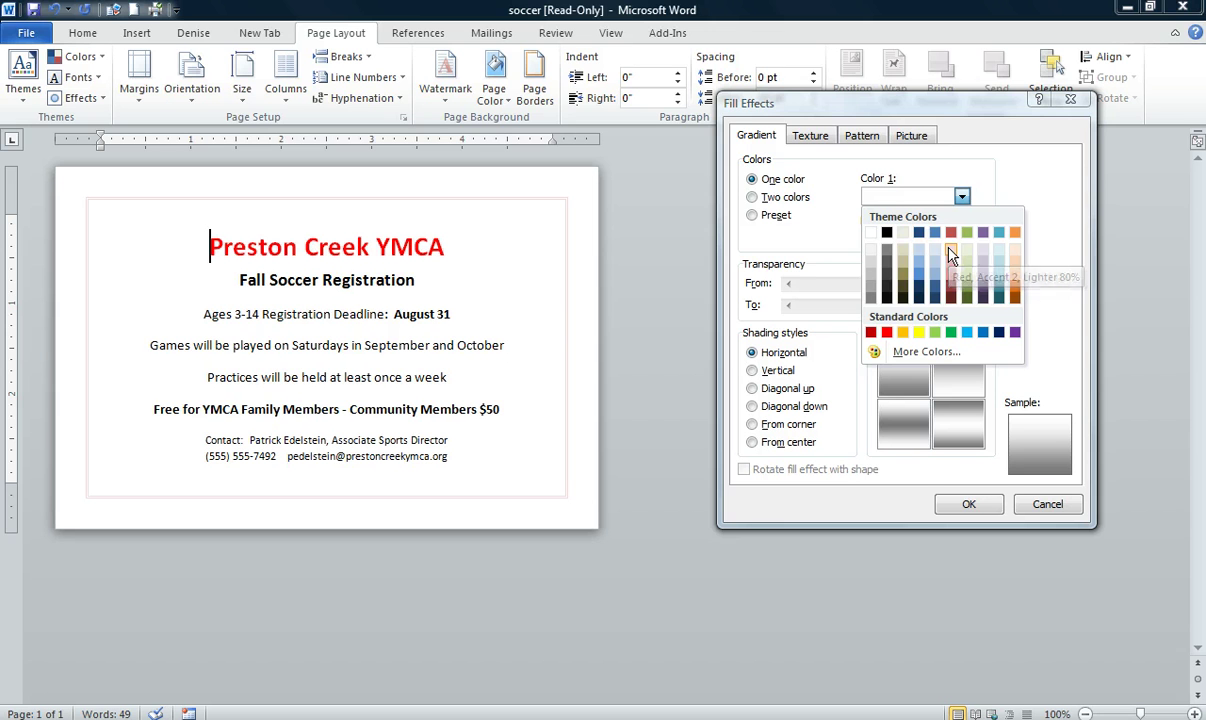
click(950, 251)
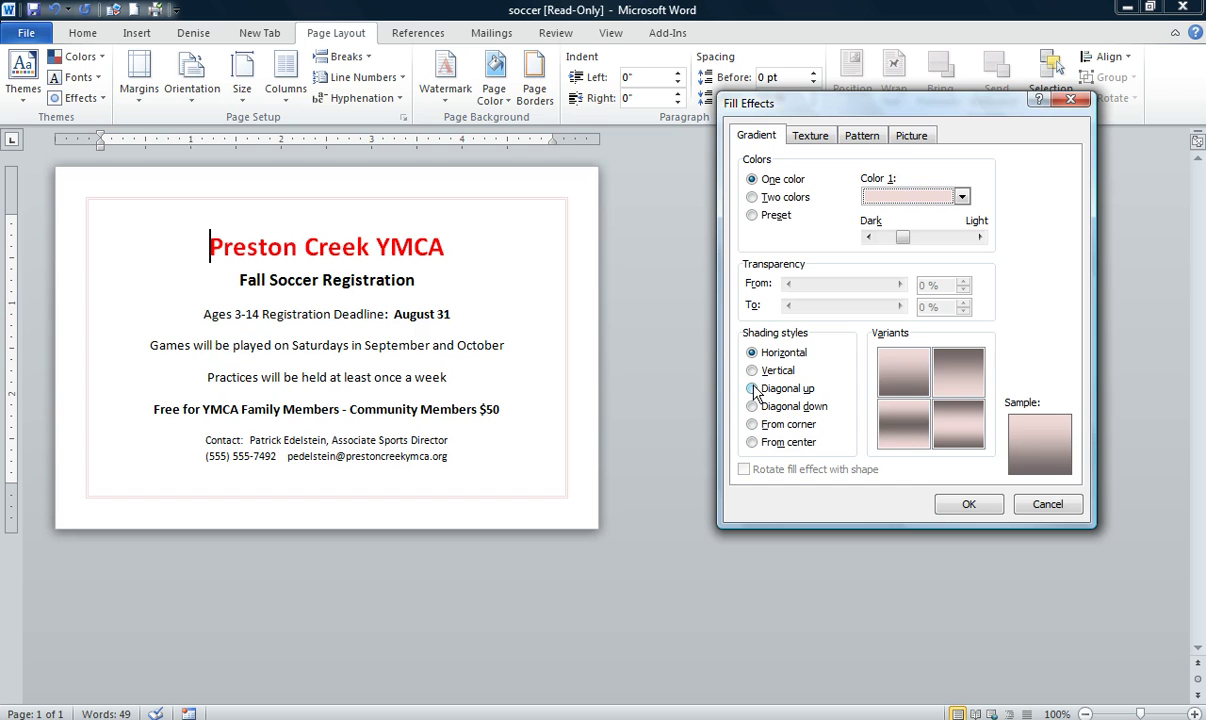
click(752, 389)
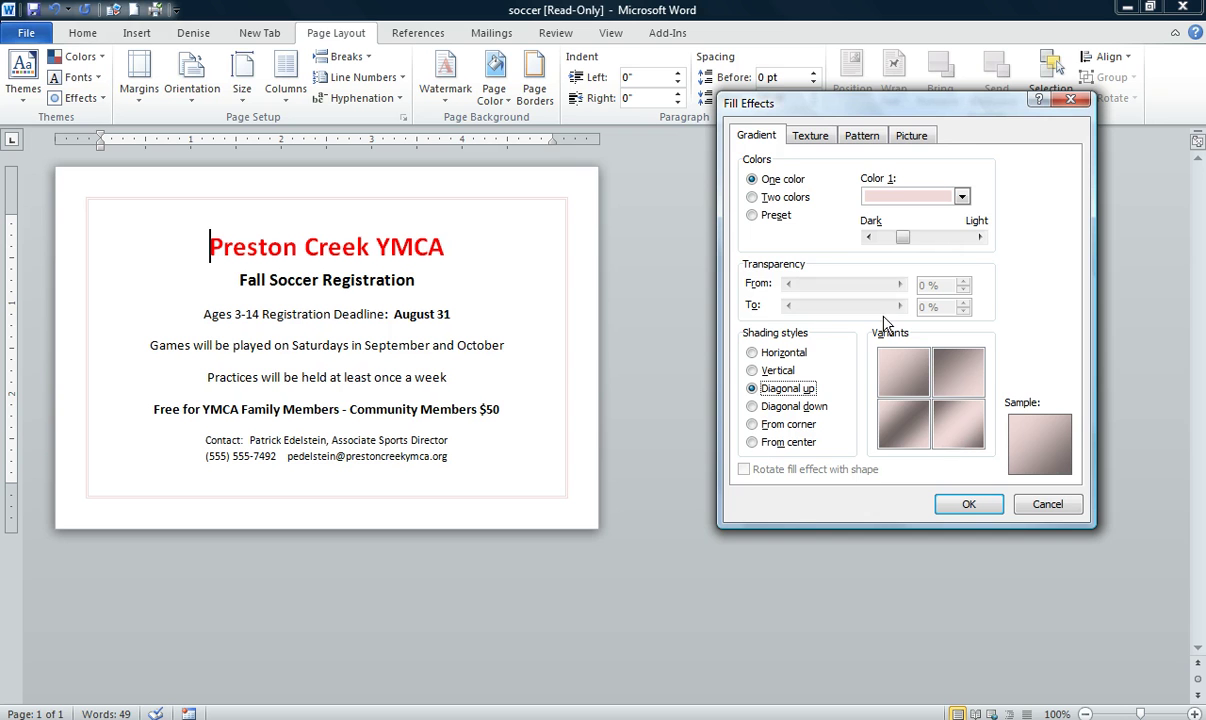
click(967, 432)
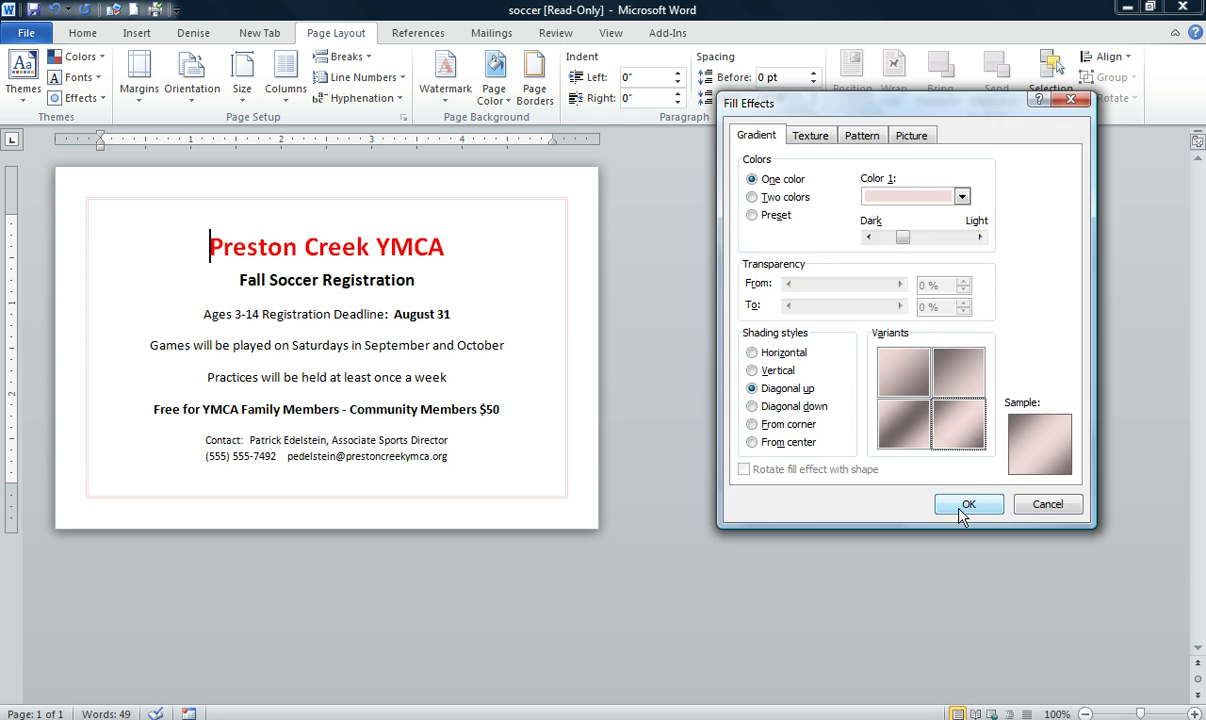
click(966, 505)
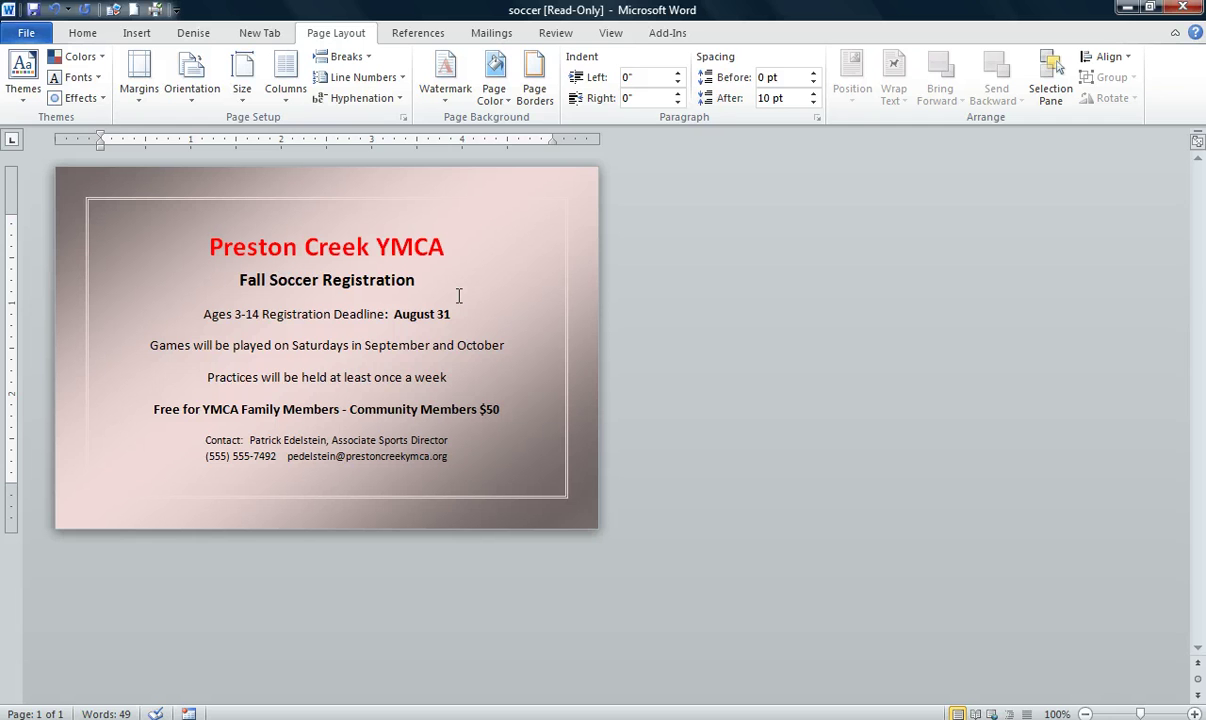
Step: Change the page gradient's shading style to Horizontal, darker at top and fading downward
click(538, 94)
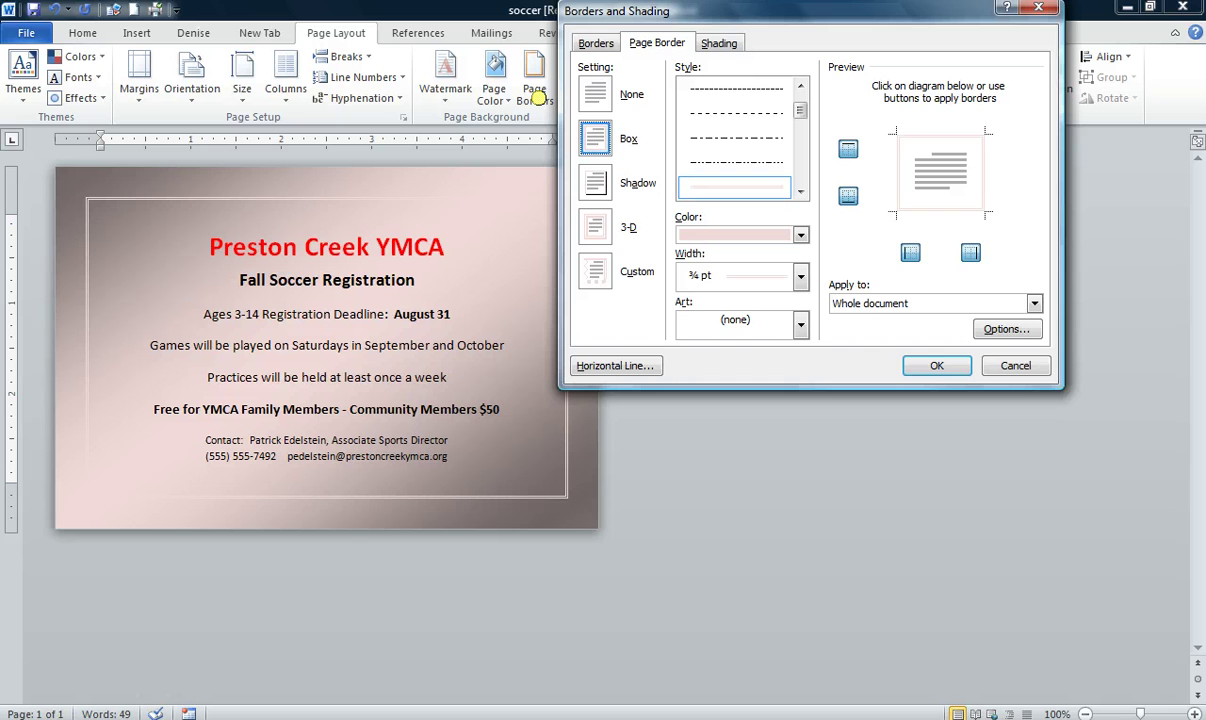
click(1015, 365)
click(507, 106)
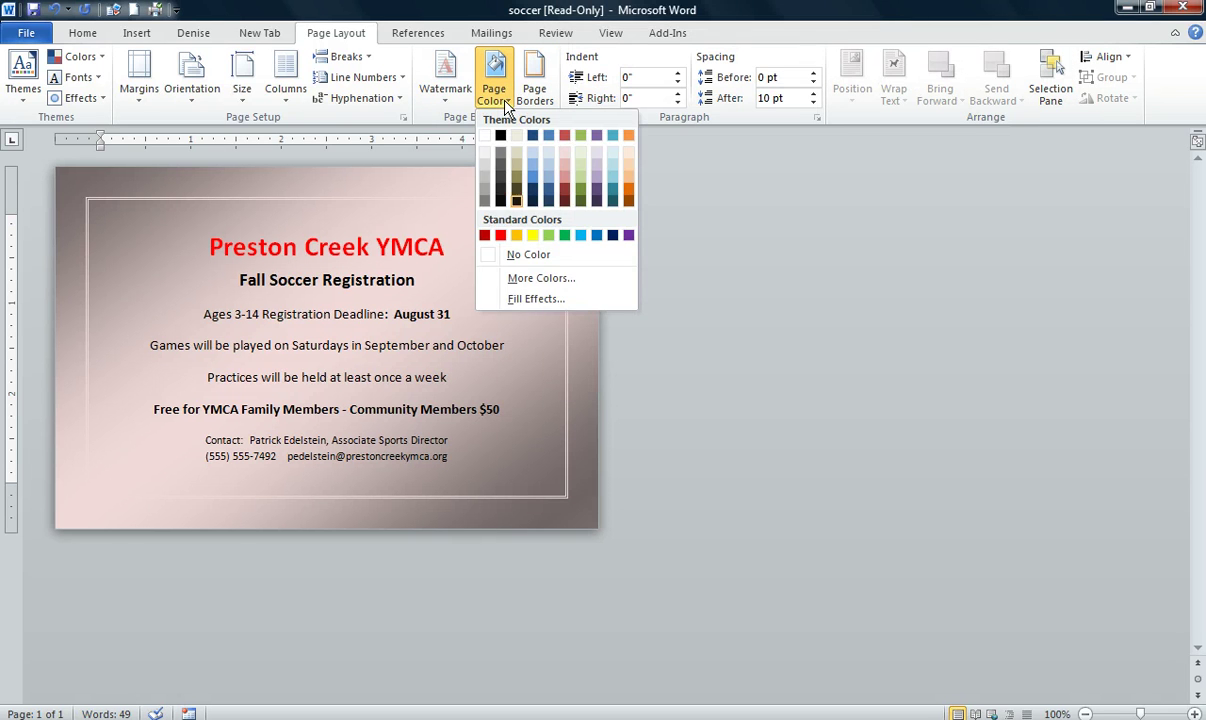
click(507, 112)
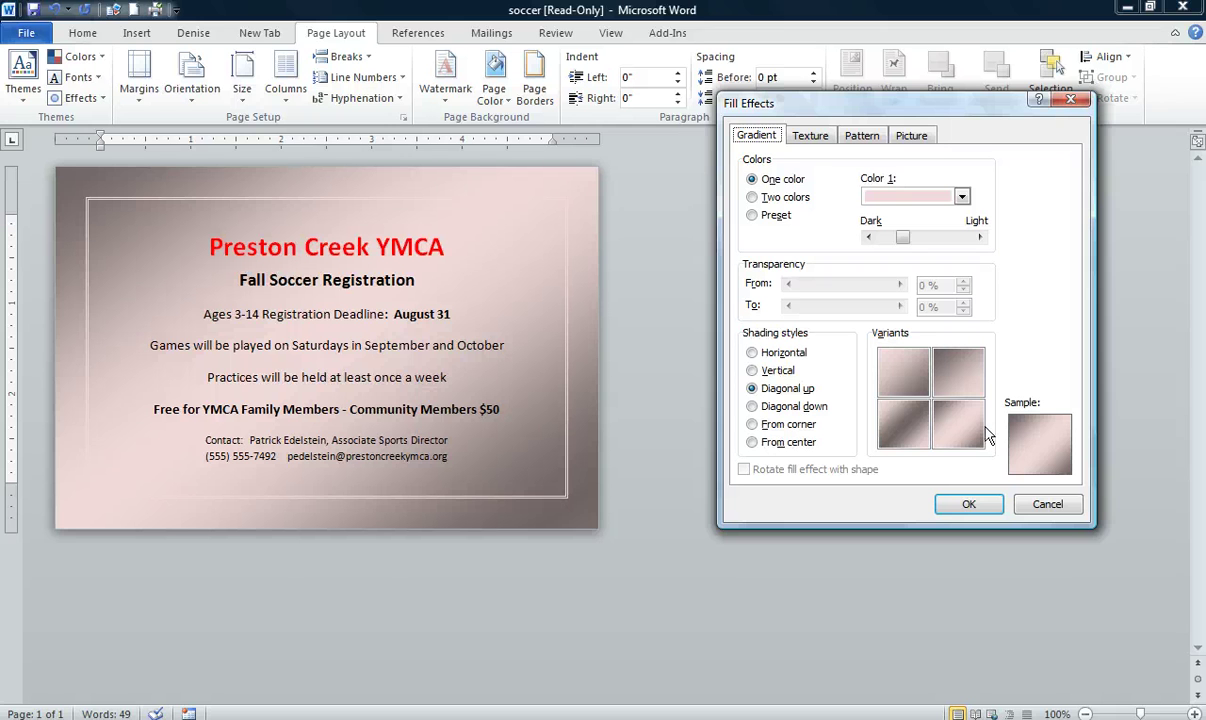
click(753, 353)
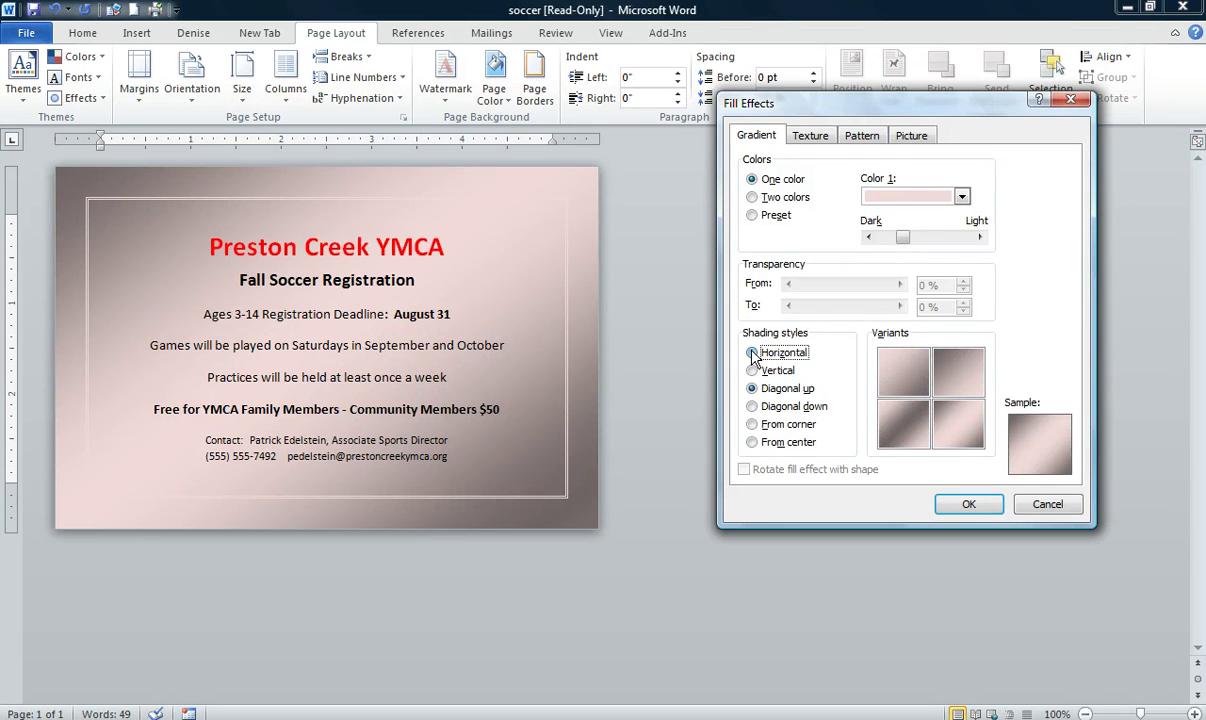
click(969, 505)
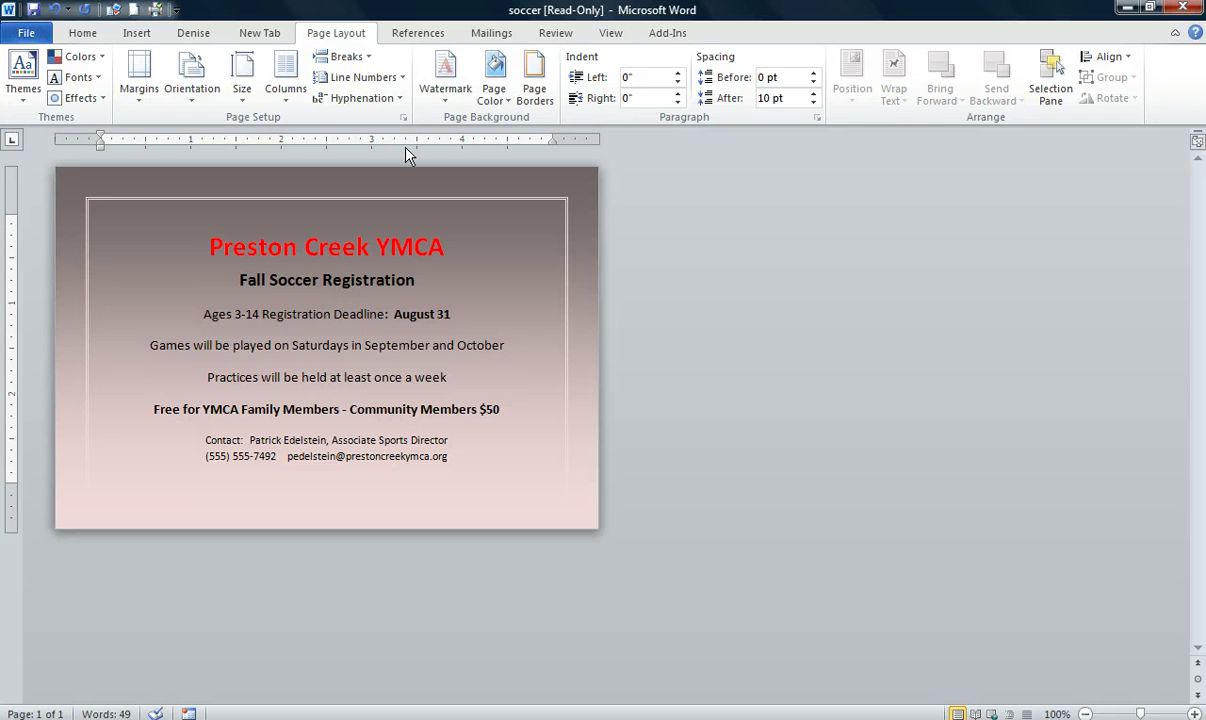
Step: Add a custom text watermark reading 'YMCA SOCCER' with a Horizontal layout
click(445, 90)
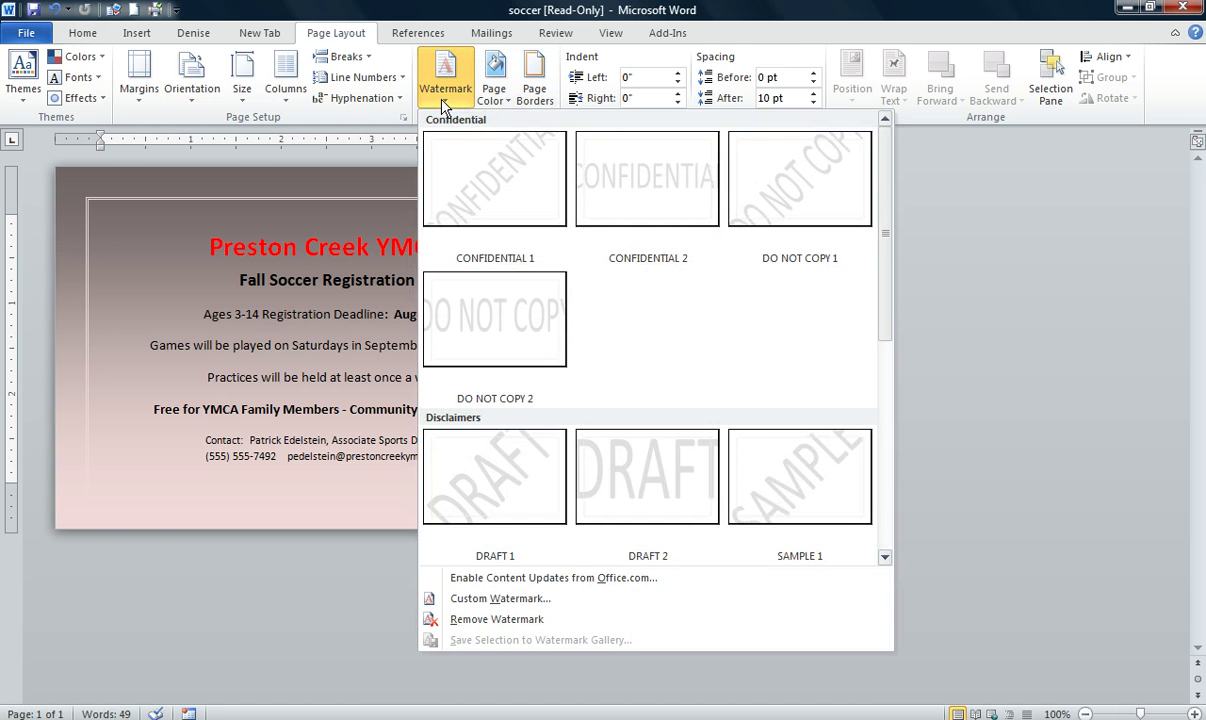
click(500, 601)
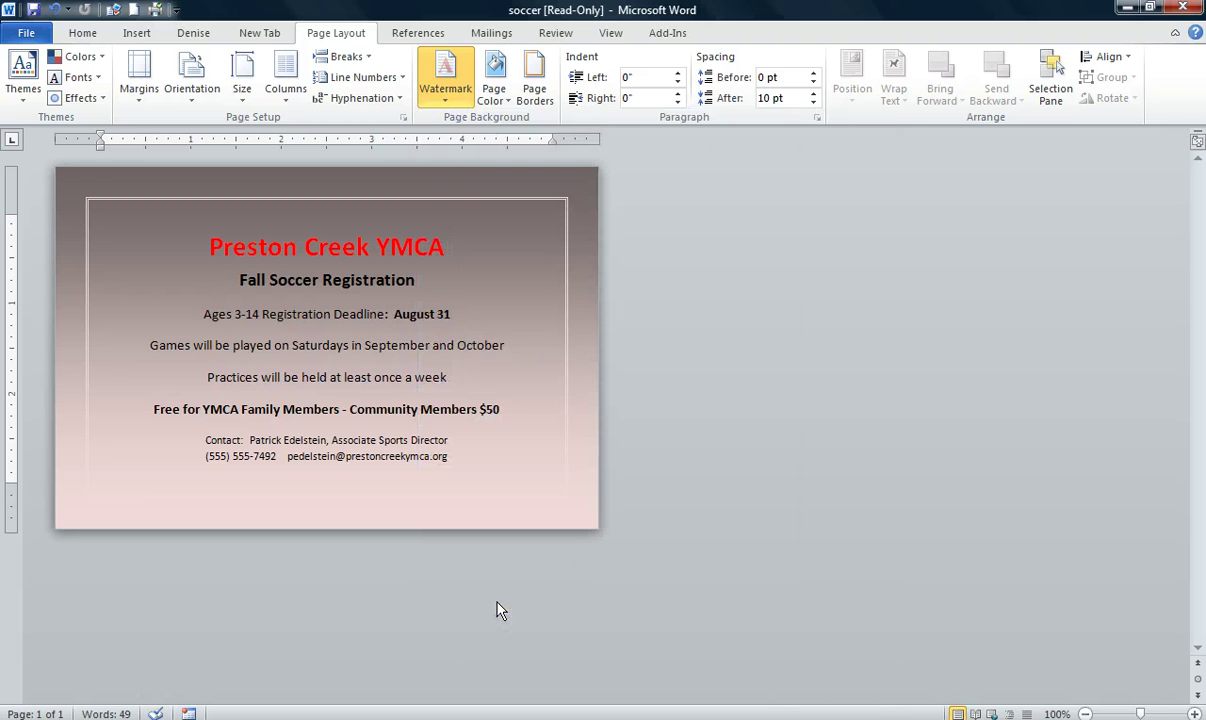
drag(785, 152, 695, 156)
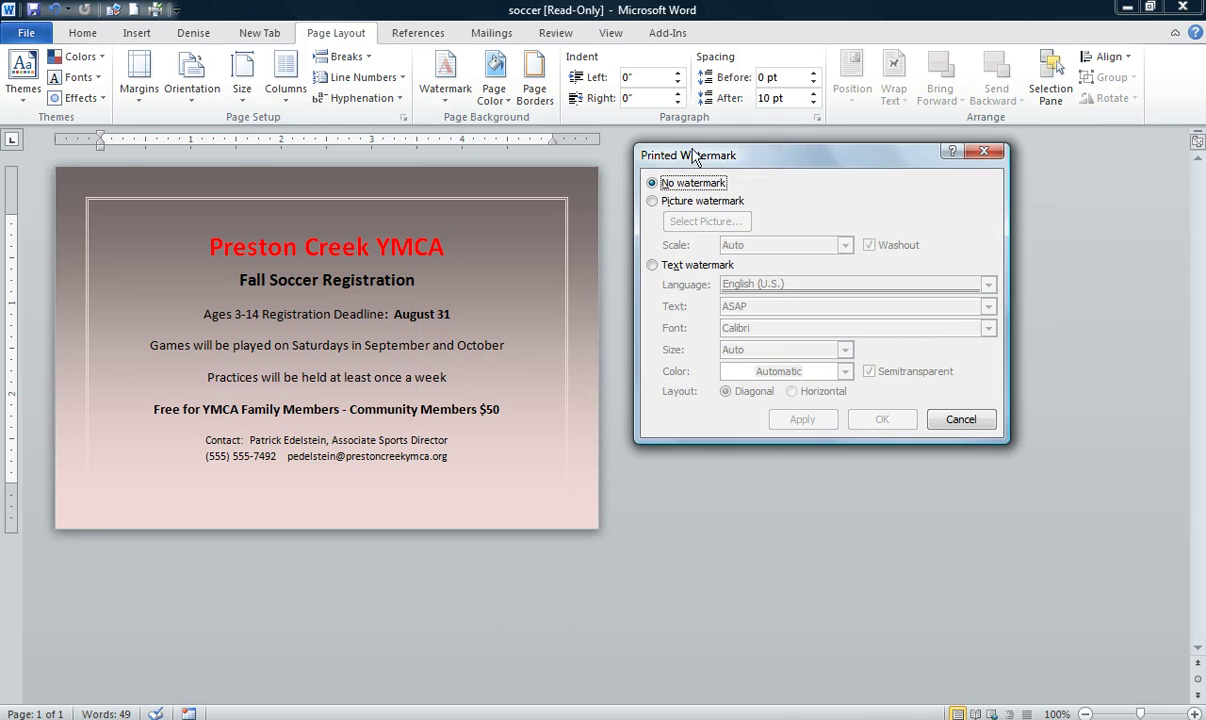
click(652, 266)
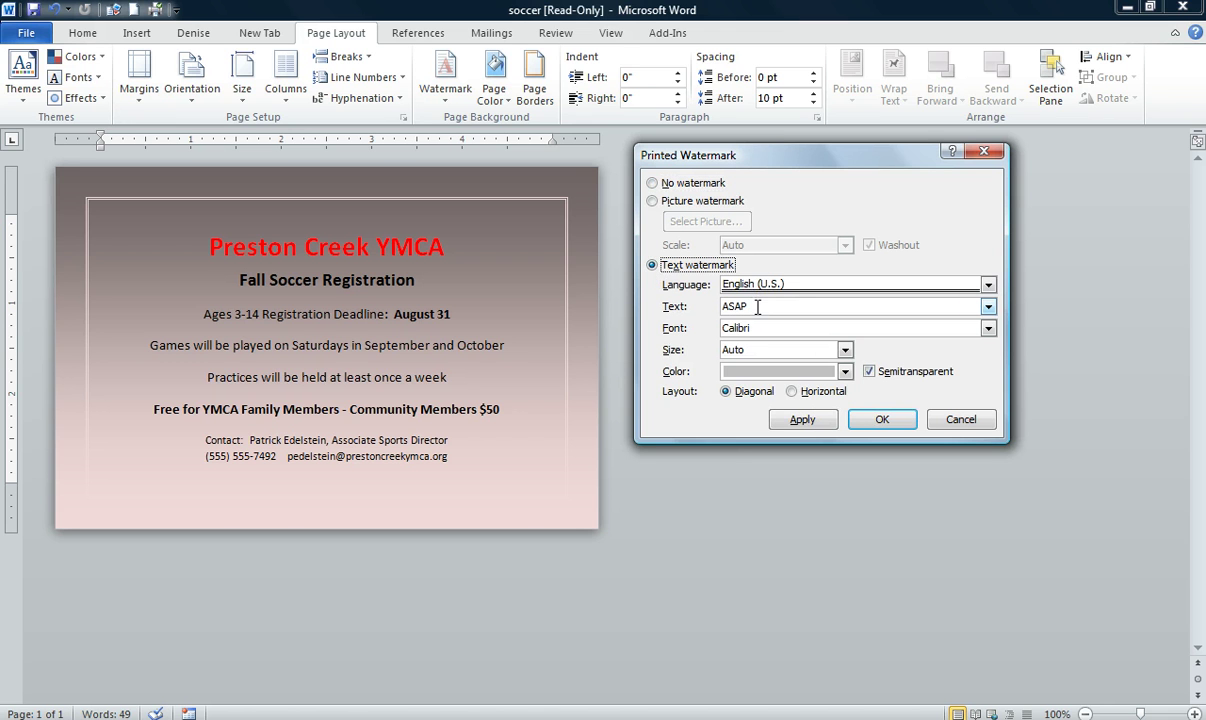
click(757, 307)
key(BackSpace)
key(BackSpace)
key(BackSpace)
key(BackSpace)
text(Y)
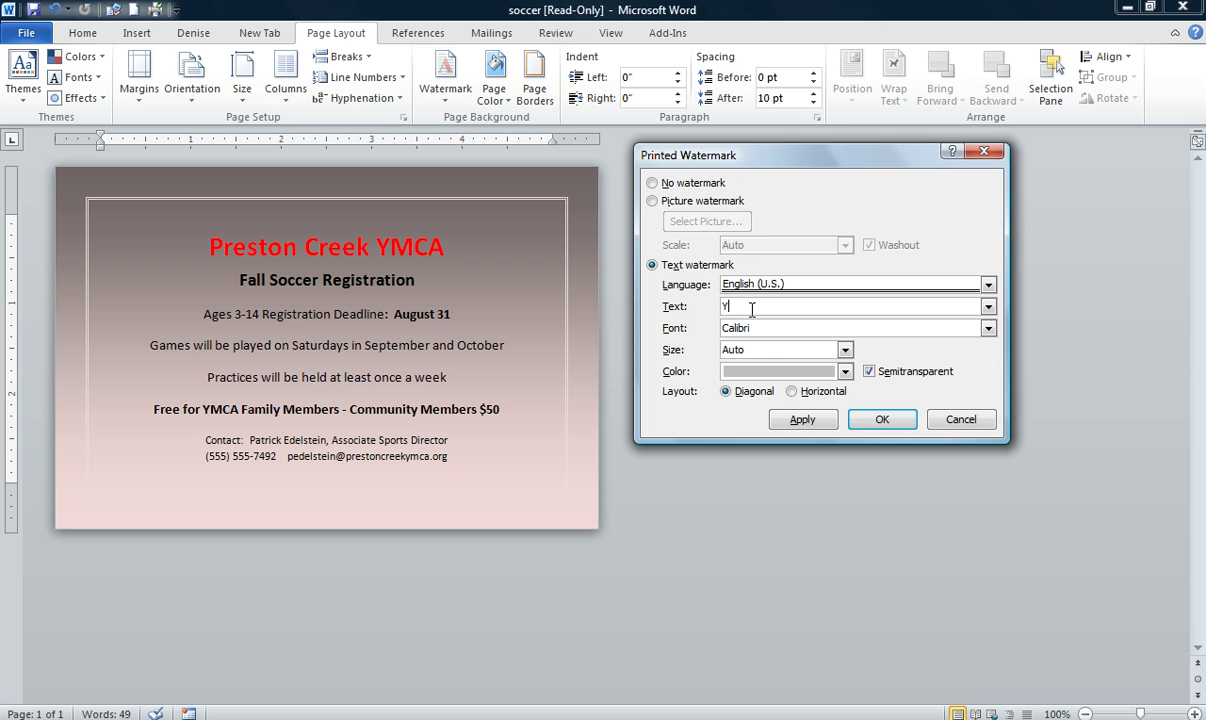
text(MCA)
text('s)
text(OCCE)
text(R)
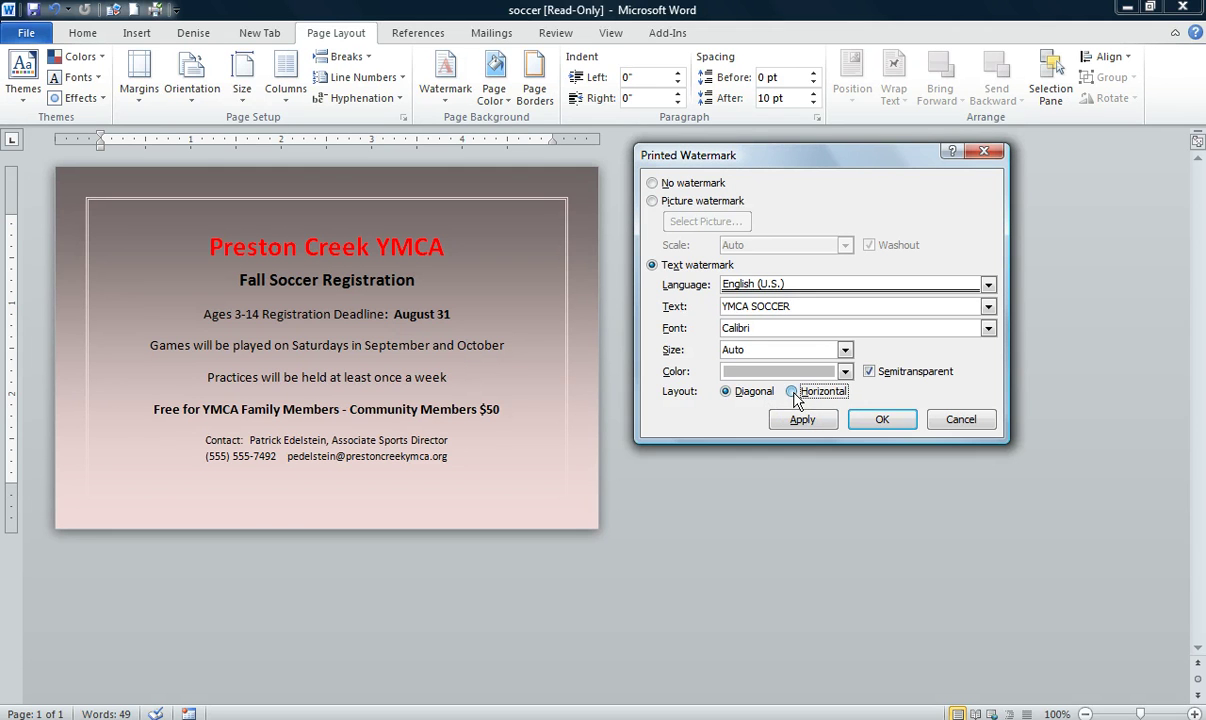
click(794, 392)
click(881, 421)
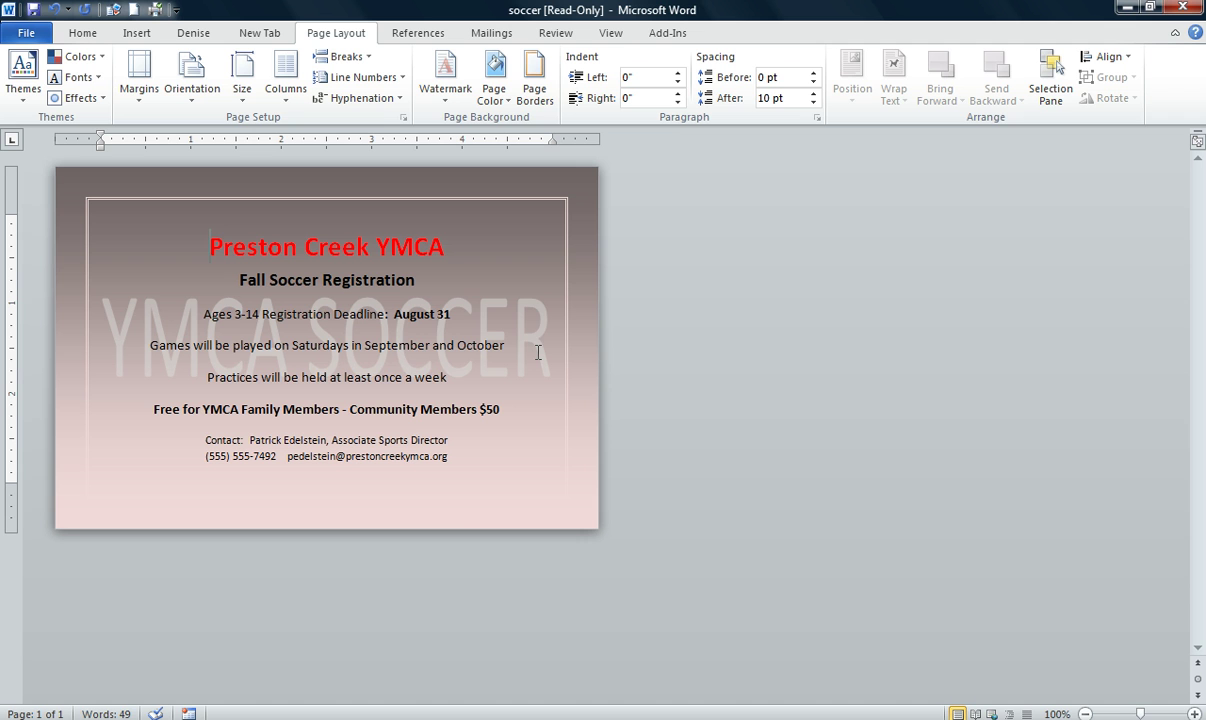
Step: Preview the 6 x 4 inch landscape postcard in Print, then return to the Home tab
click(27, 35)
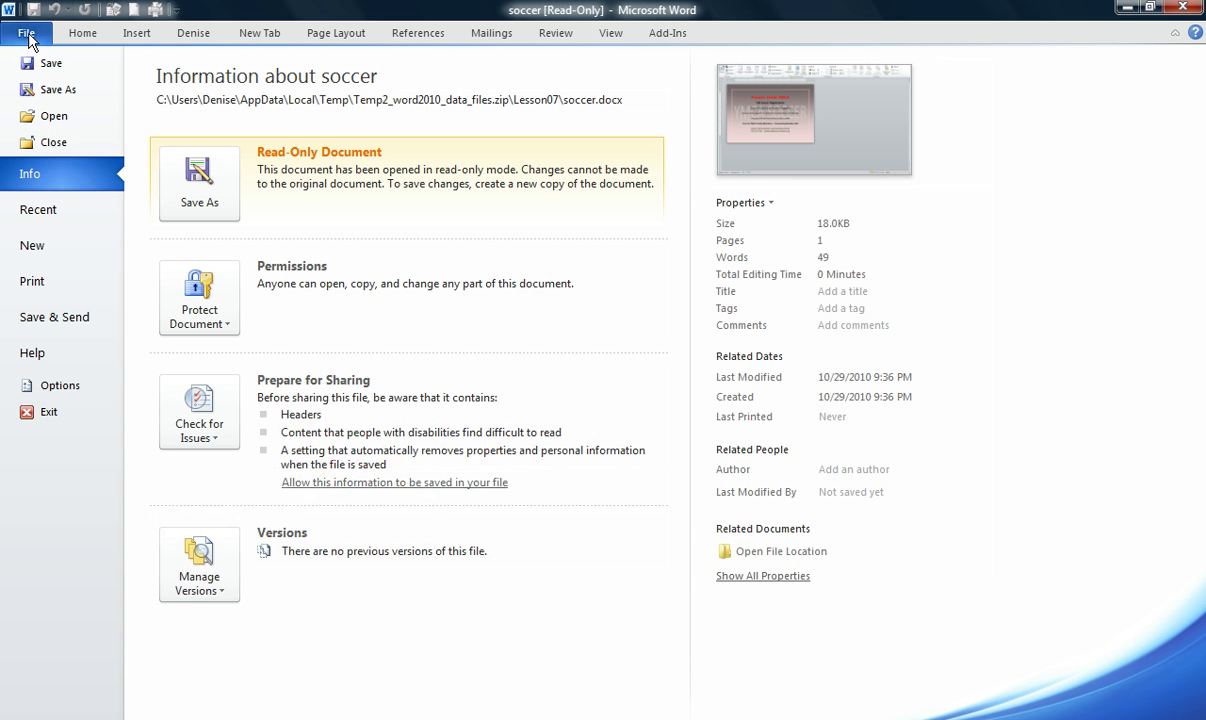
click(34, 284)
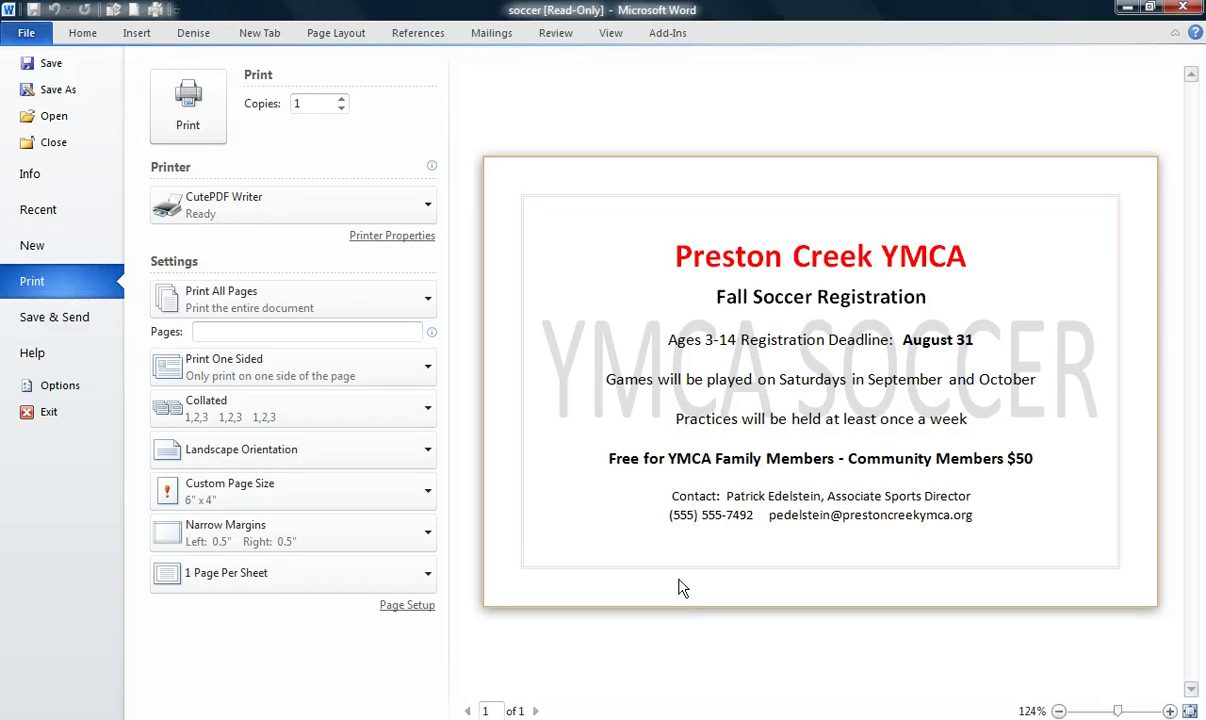
click(82, 33)
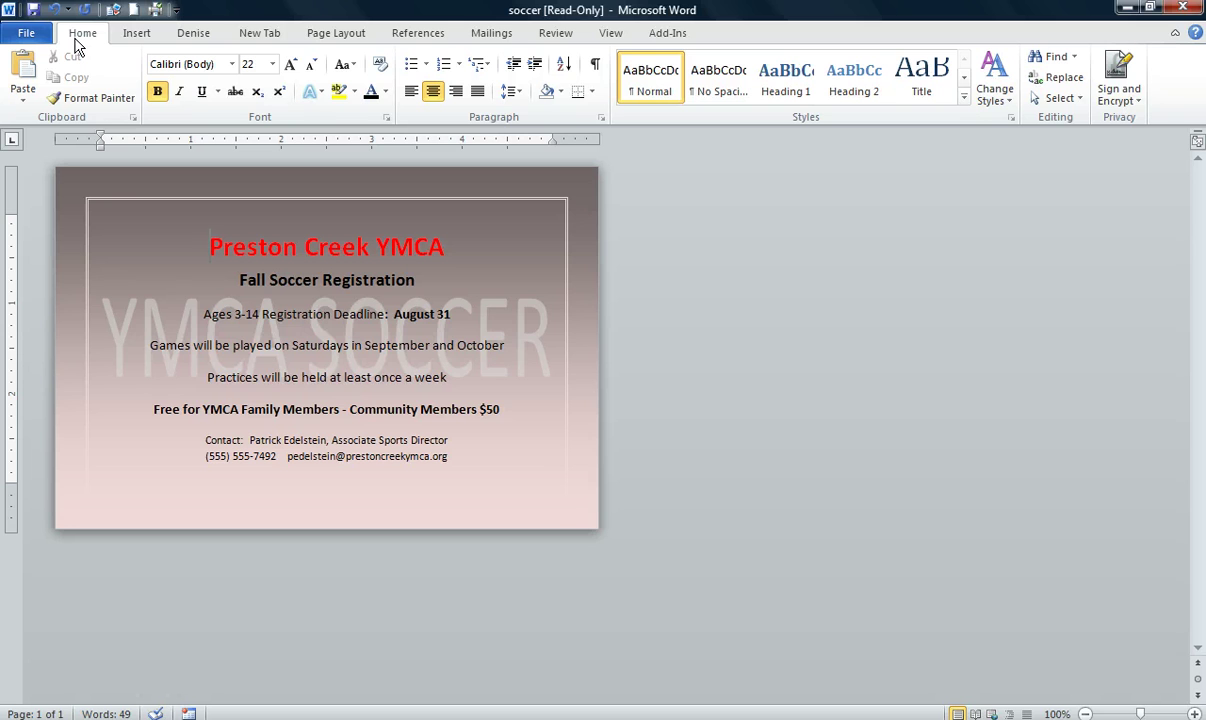